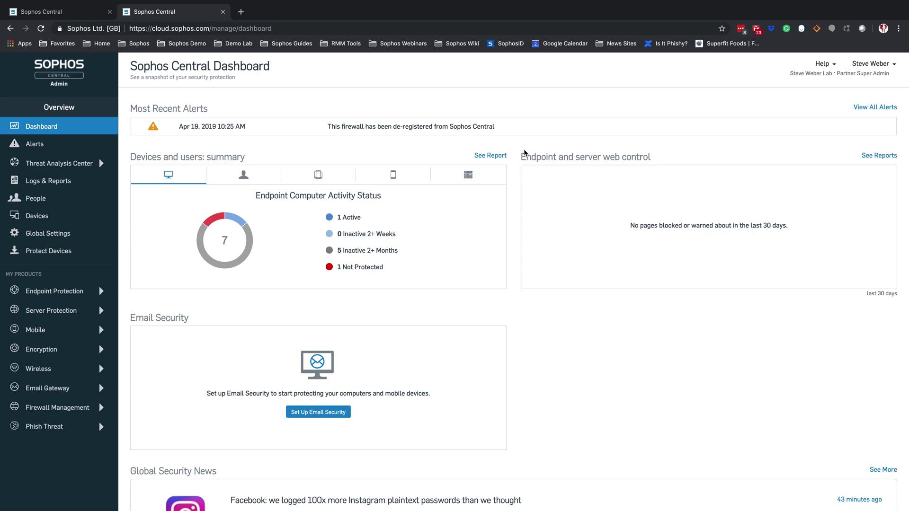
- Open the Configure email alerts page from Global Settings to see which administrators receive alerts
click(55, 234)
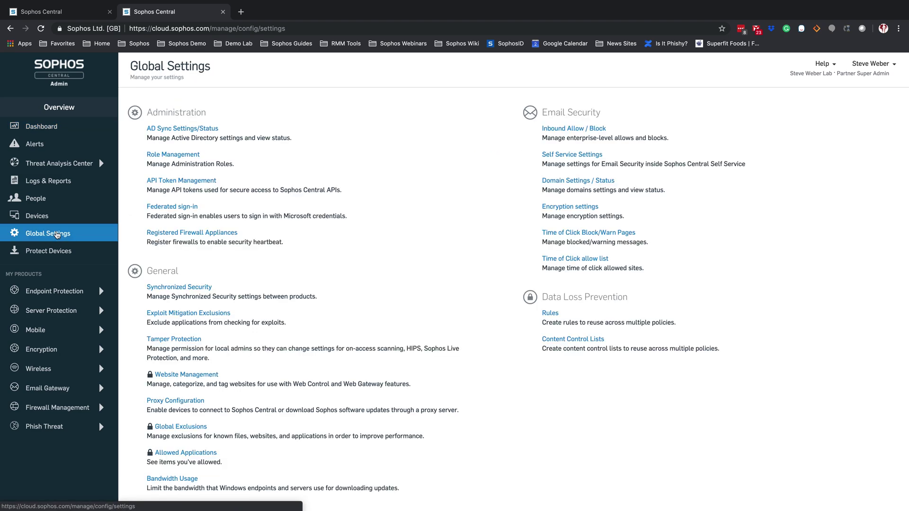
scroll(210, 327, down, 3)
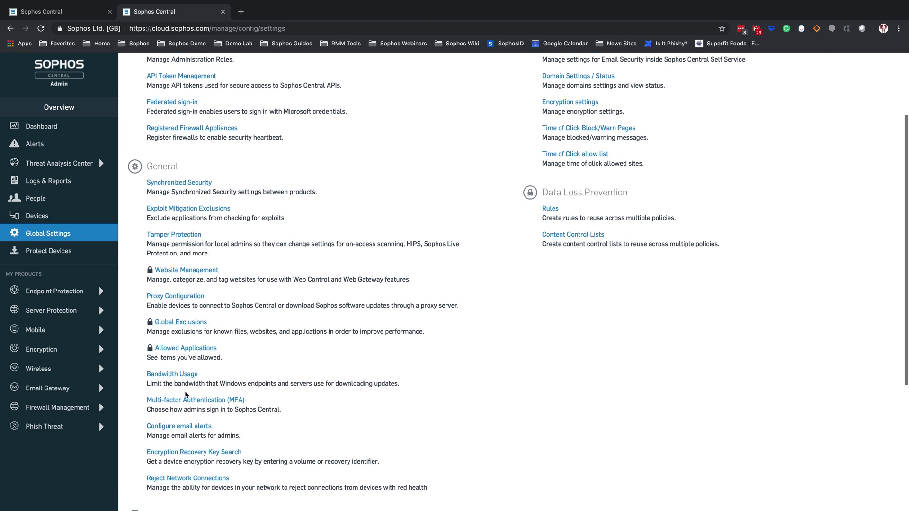
click(171, 428)
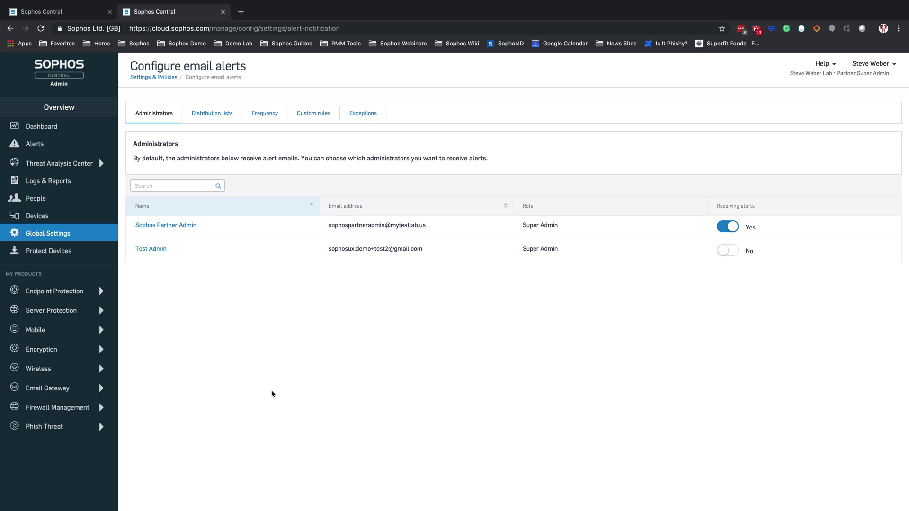
- Review the Distribution lists tab's single address, then switch to the Frequency settings
click(214, 123)
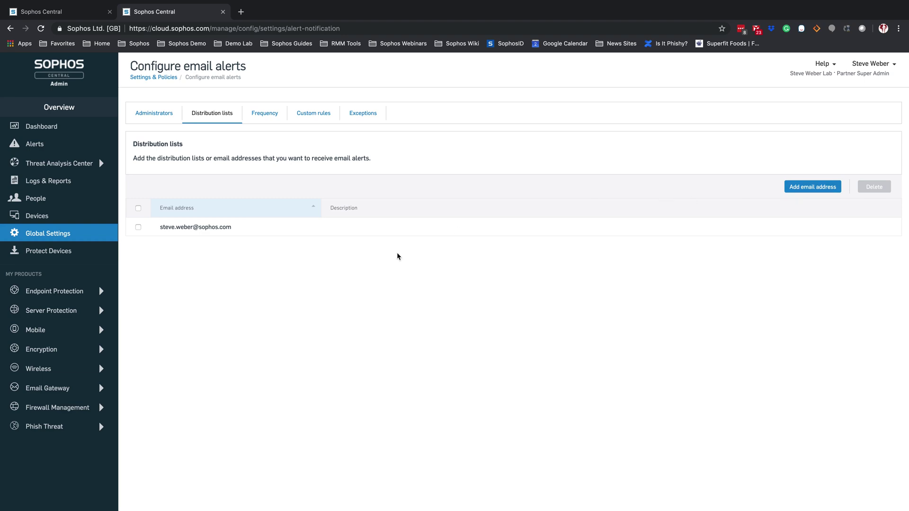
click(261, 119)
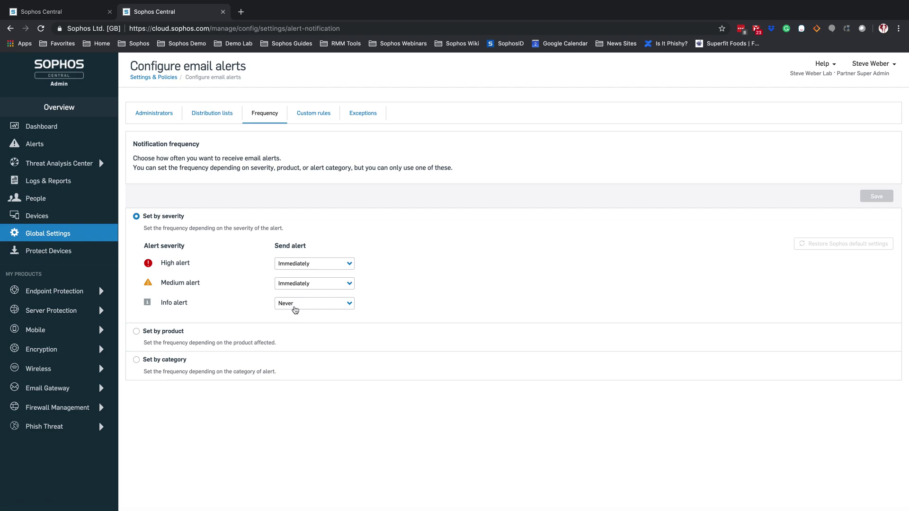
- Check the High and Medium alert frequency choices, leaving both at Immediately
click(336, 267)
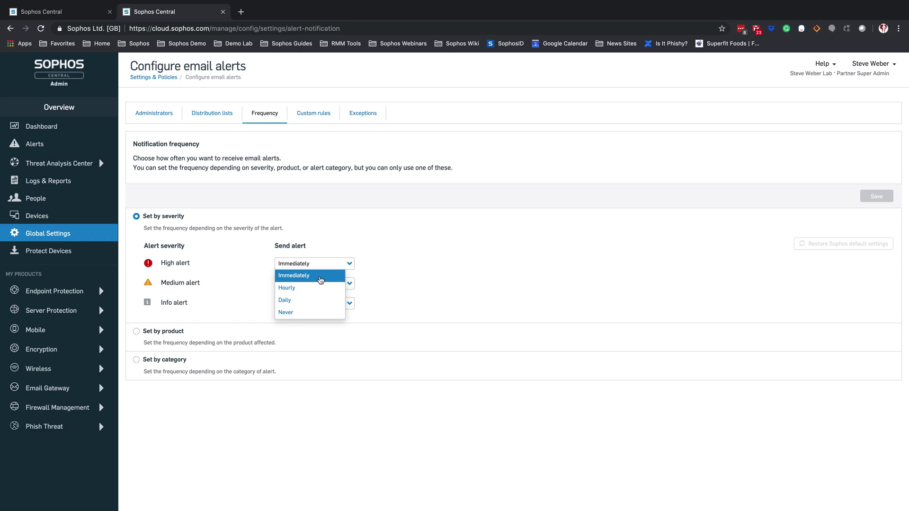
click(408, 277)
click(338, 284)
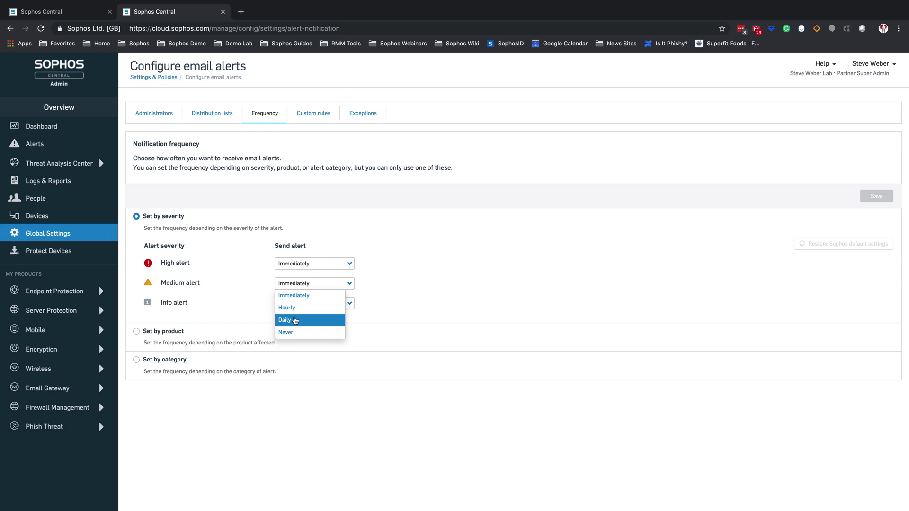
click(286, 331)
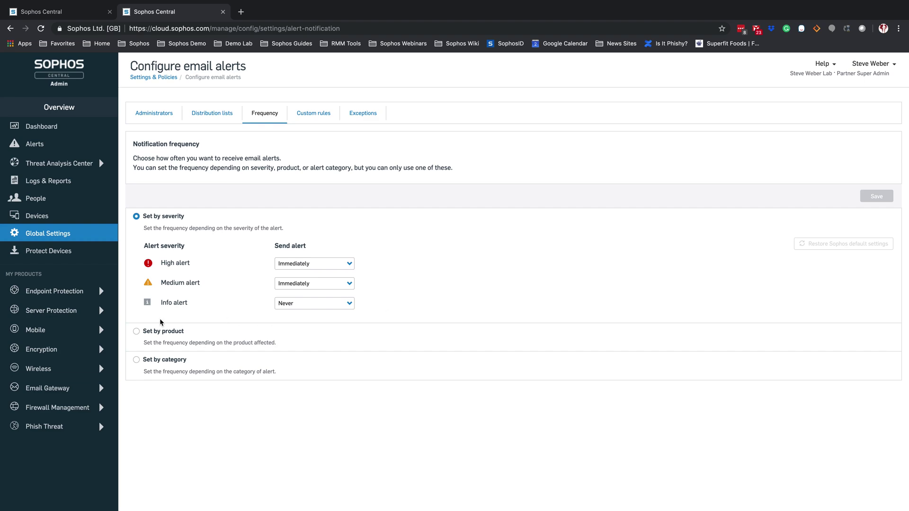
- Switch email alert frequency to Set by product and review each product's send setting
click(137, 333)
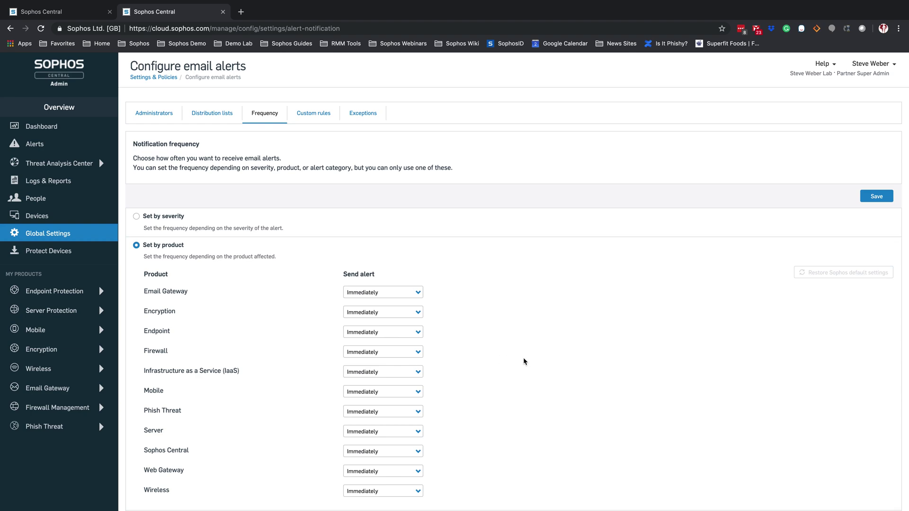
scroll(483, 392, down, 1)
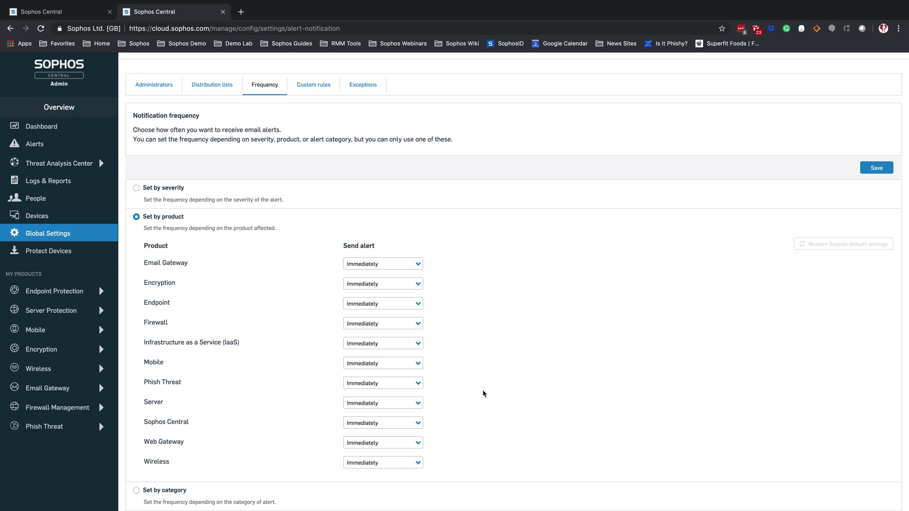
- Switch alert frequency to Set by category, browse the category table, then view Custom rules
click(246, 495)
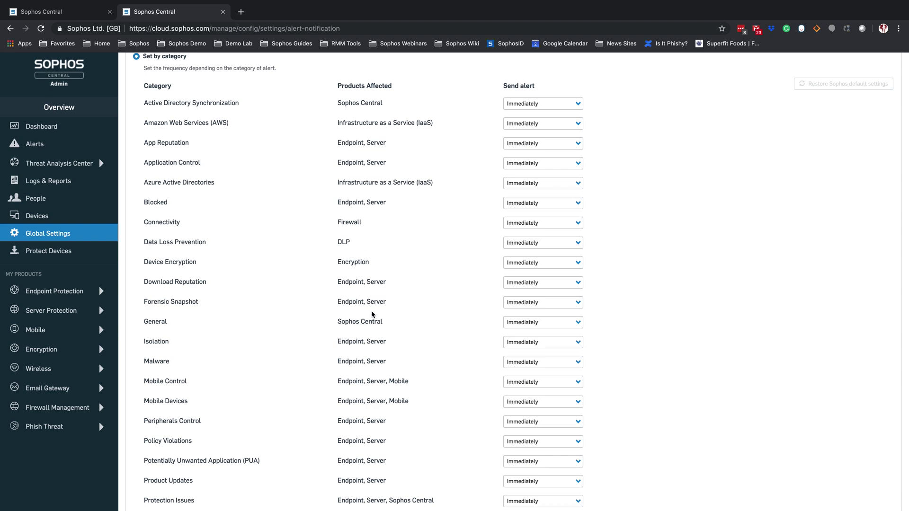
scroll(371, 310, down, 4)
scroll(371, 311, up, 6)
scroll(371, 312, up, 3)
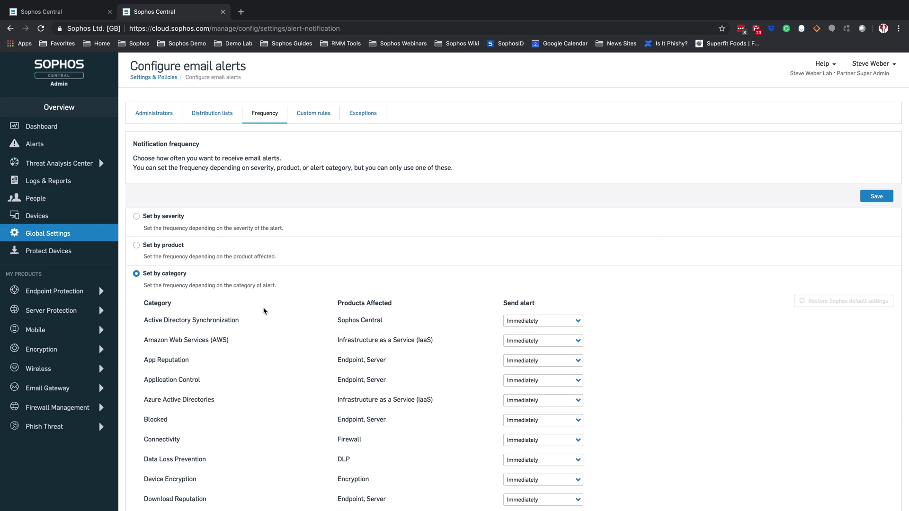
click(316, 119)
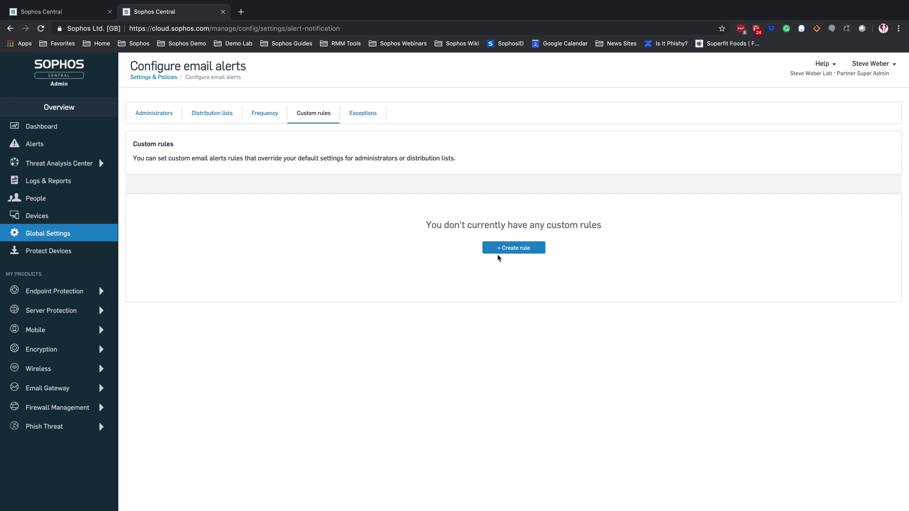
- Start a new custom rule with no role, removing the administrator so only the distribution list receives alerts
click(516, 252)
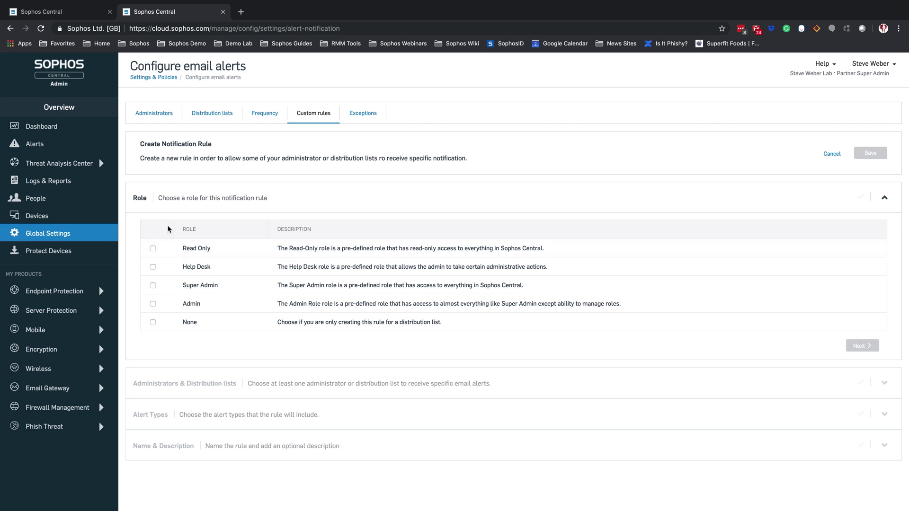
click(152, 323)
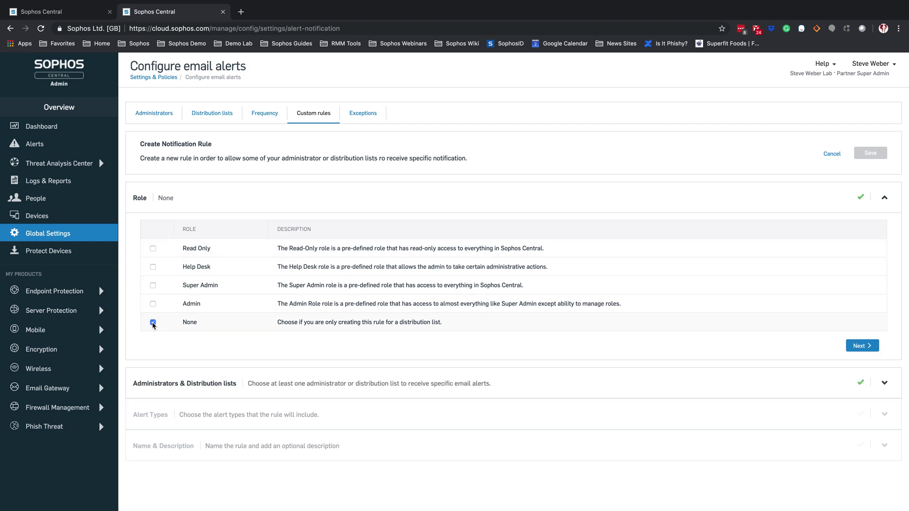
click(861, 345)
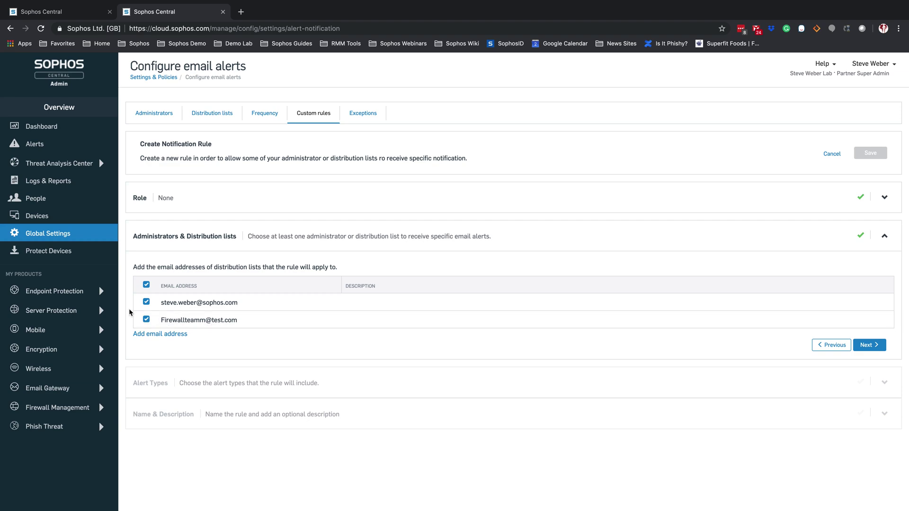
click(146, 302)
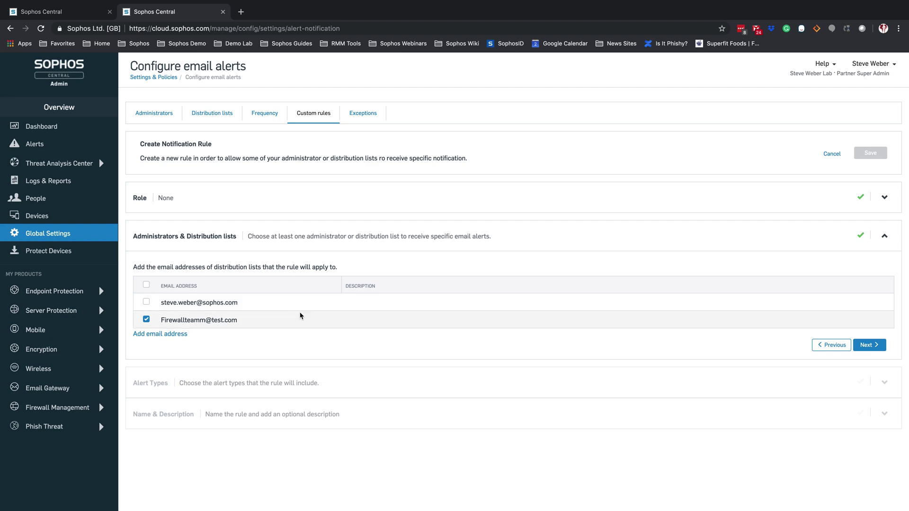
click(869, 345)
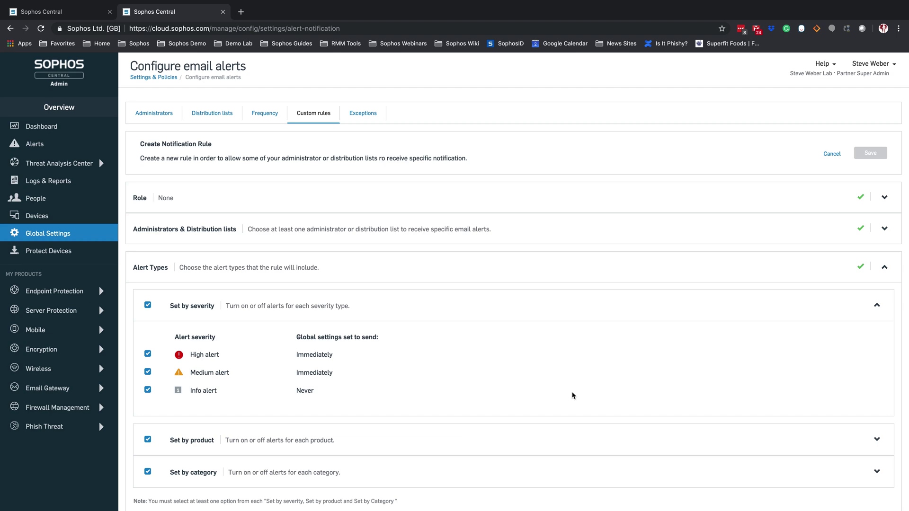
scroll(452, 396, down, 2)
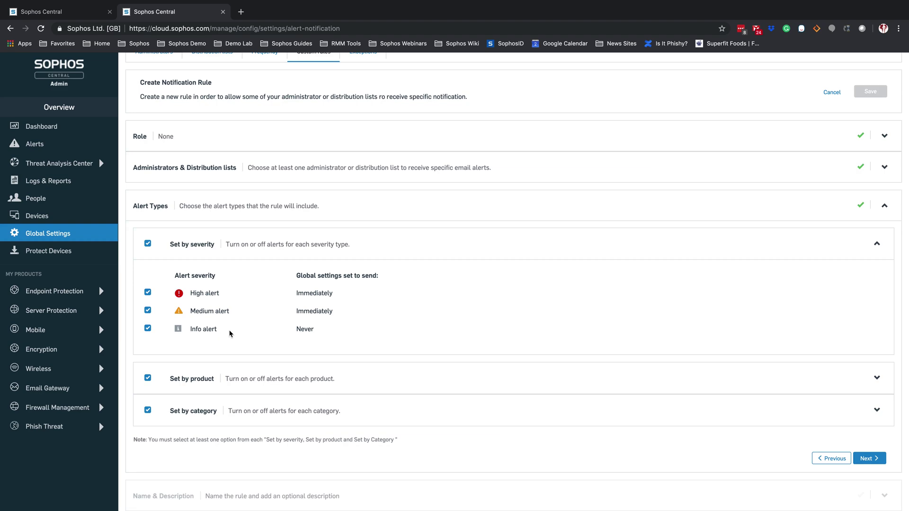
- Uncheck Email Gateway, Encryption, Endpoint, IaaS, Mobile, Phish Threat, Server, Sophos Central, Web Gateway and Wireless, keeping only Firewall
click(877, 378)
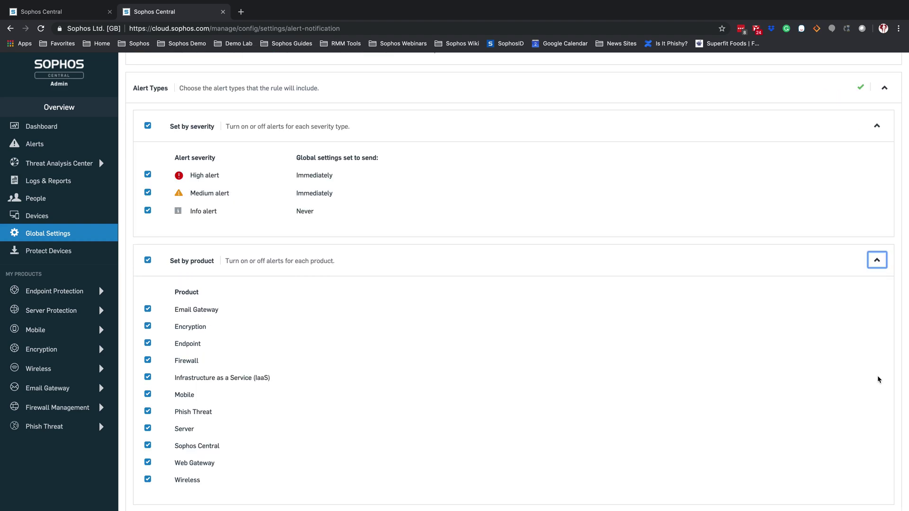
click(148, 309)
click(148, 326)
click(148, 343)
click(148, 377)
click(148, 393)
click(147, 411)
click(148, 428)
click(148, 446)
click(148, 462)
click(148, 479)
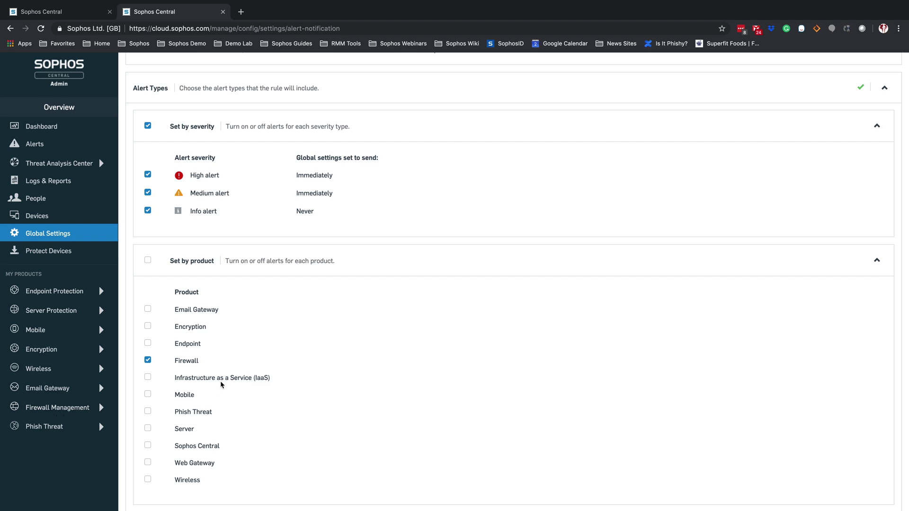
scroll(301, 388, down, 3)
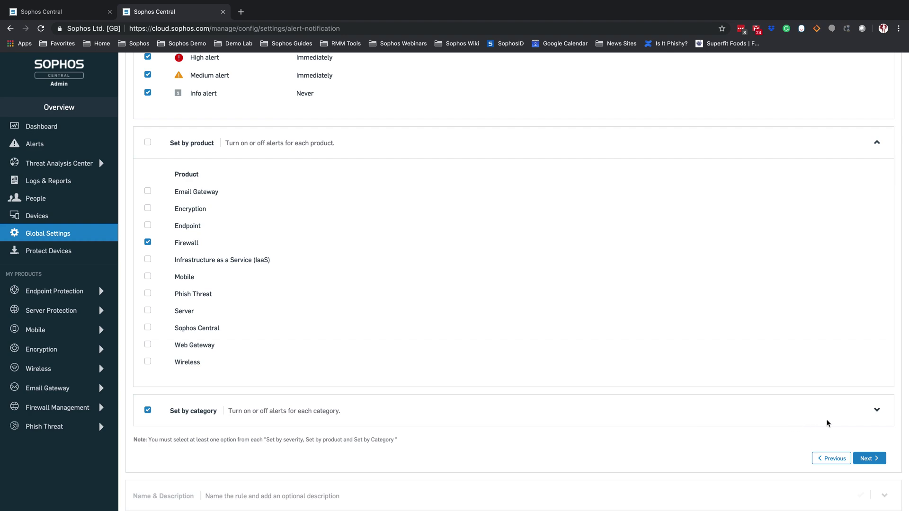
- Review the alert categories from Active Directory Synchronization to Xgemail, keeping all selected, and proceed
click(877, 411)
scroll(551, 374, down, 6)
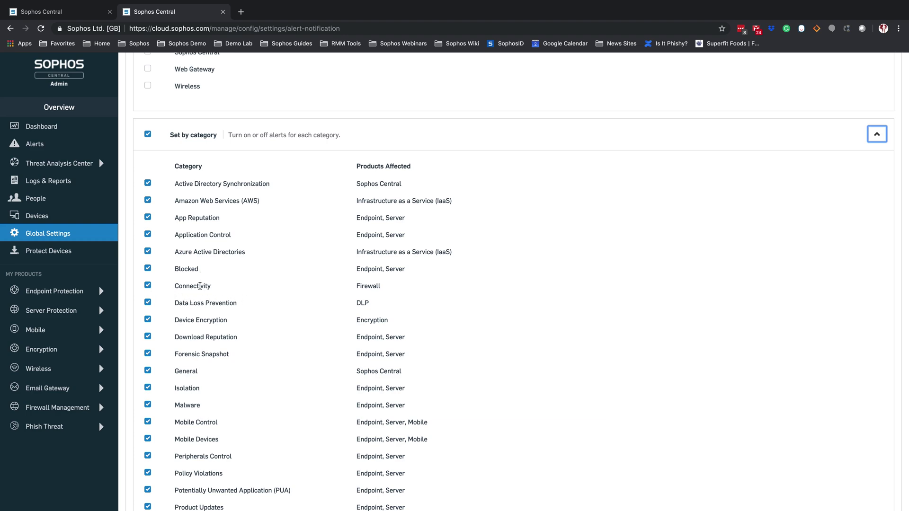
scroll(257, 345, down, 4)
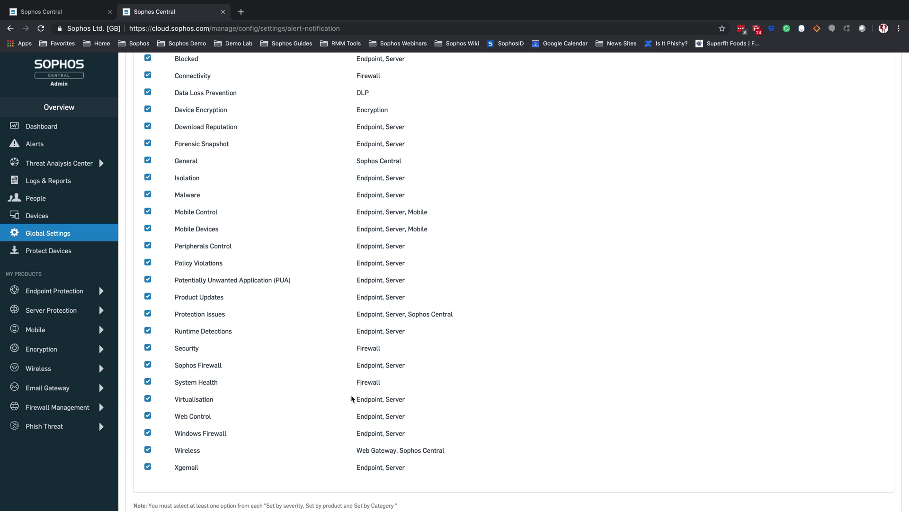
scroll(356, 364, up, 8)
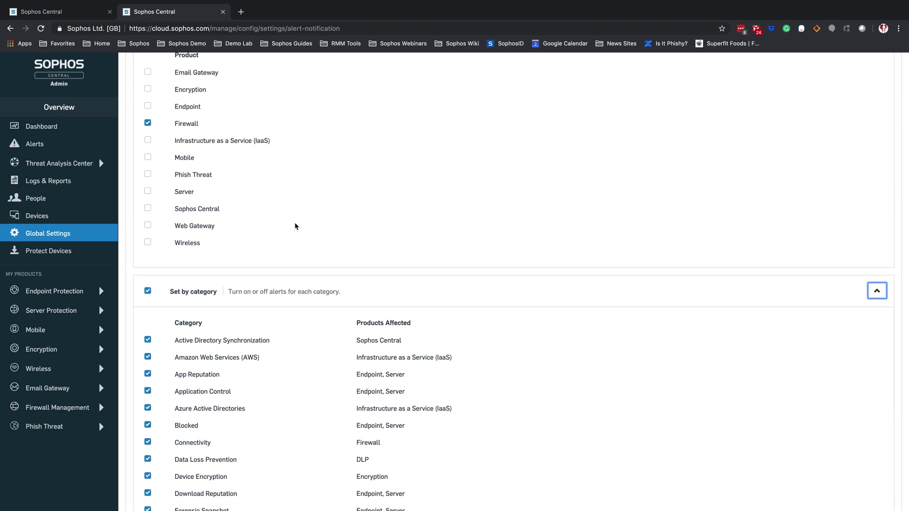
scroll(293, 225, up, 2)
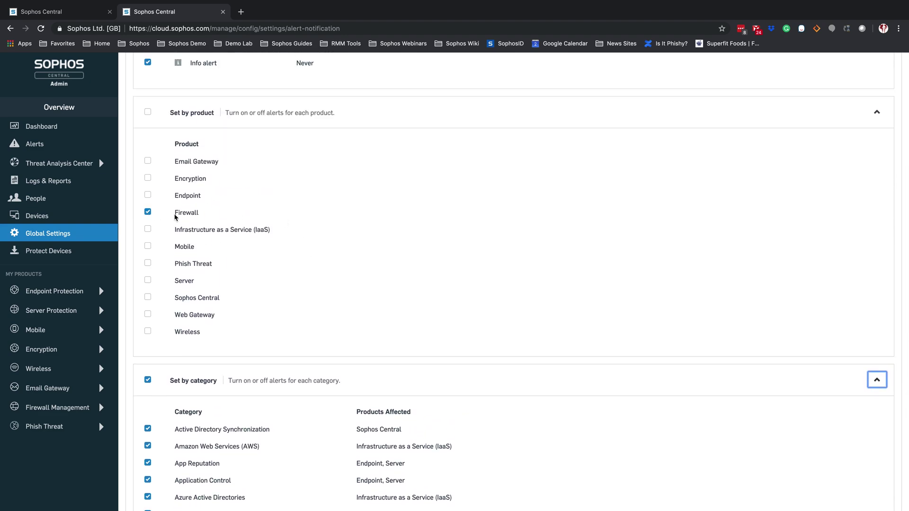
scroll(523, 308, down, 7)
scroll(523, 309, down, 4)
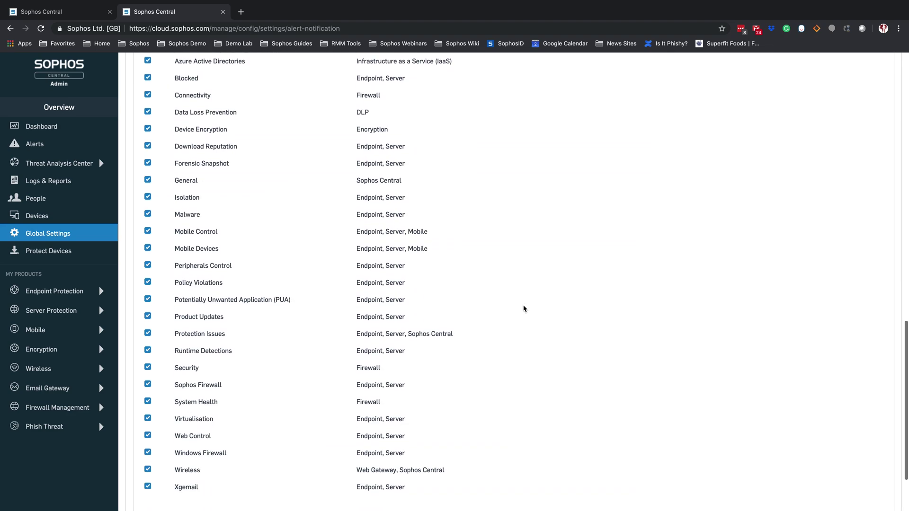
click(869, 459)
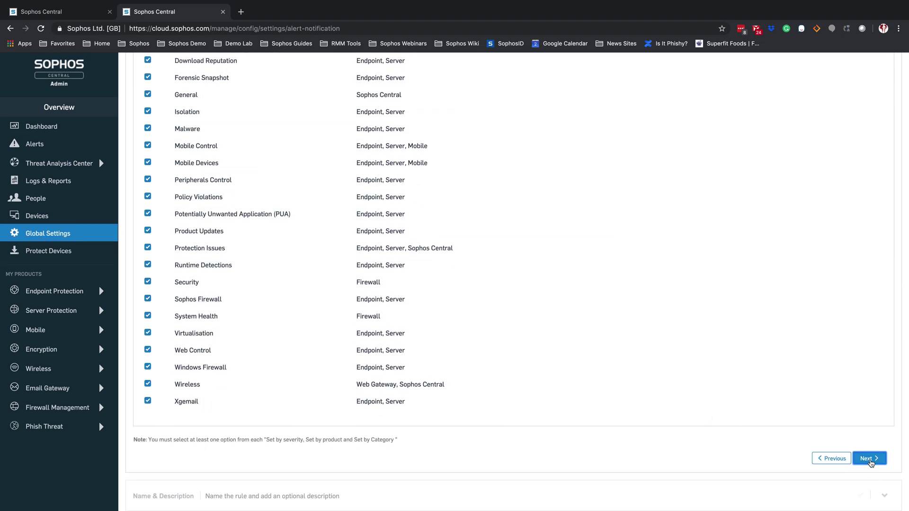
- Name the rule 'Firewall Team Alerts' and save it
click(310, 329)
text(FIrew)
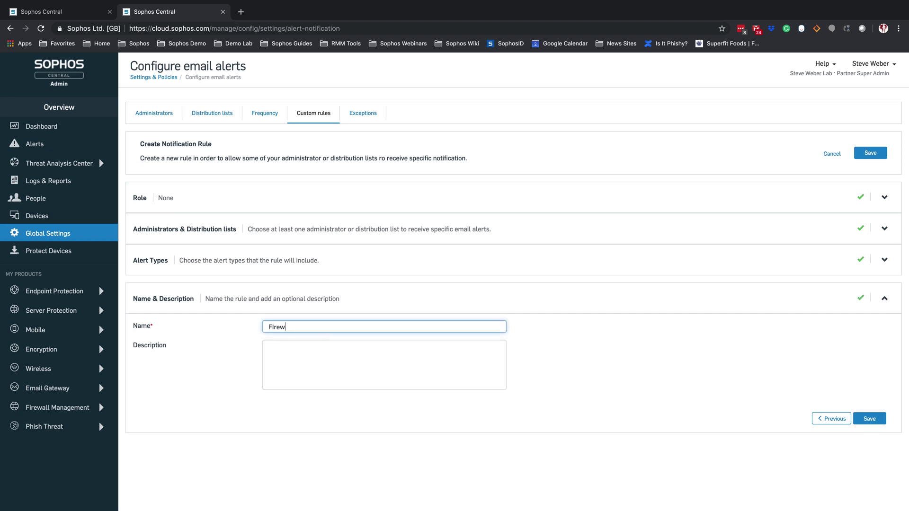
text(all Team Alerts)
click(870, 419)
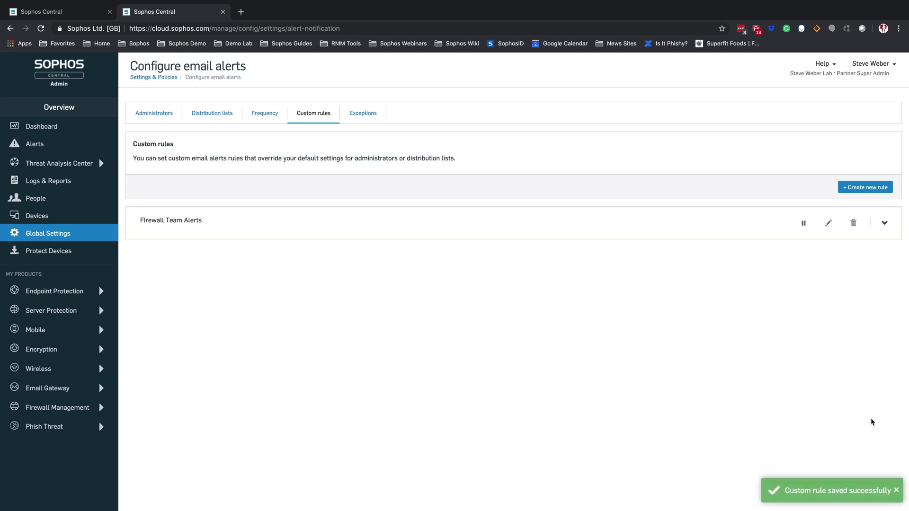
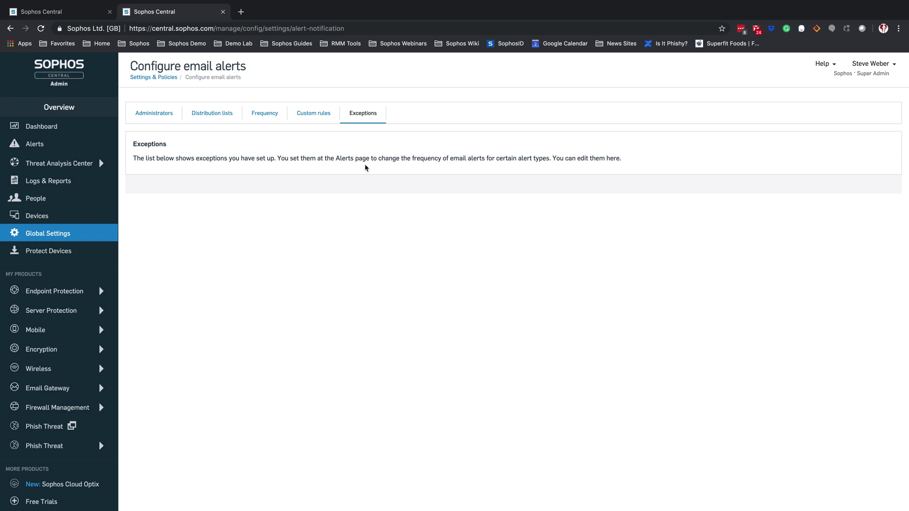
- Show the email alerts Exceptions tab, which has no alert-frequency exceptions yet
click(36, 146)
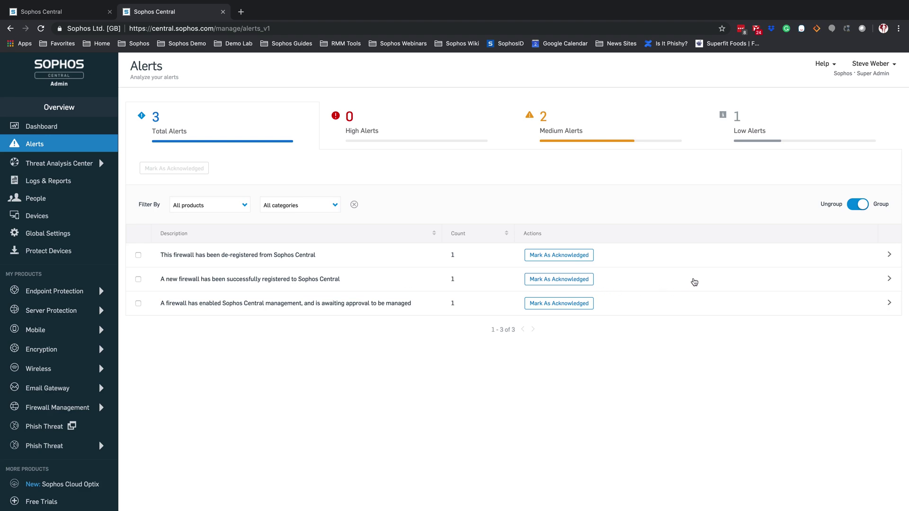
- Set the 'new firewall registered' alert's email frequency to Never
click(694, 282)
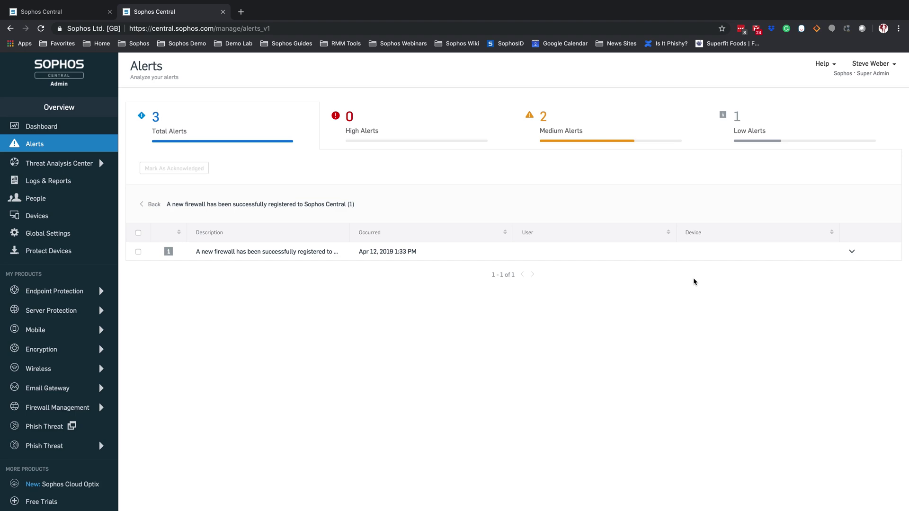
click(850, 254)
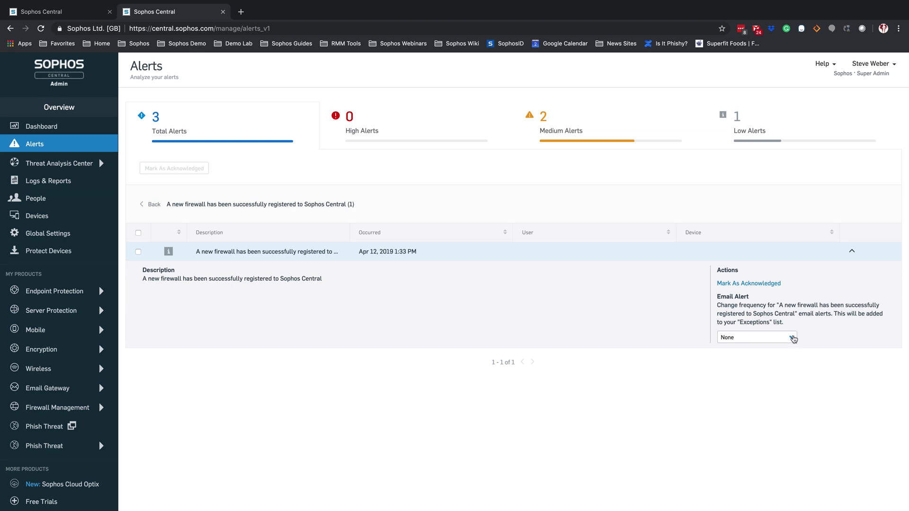
click(790, 337)
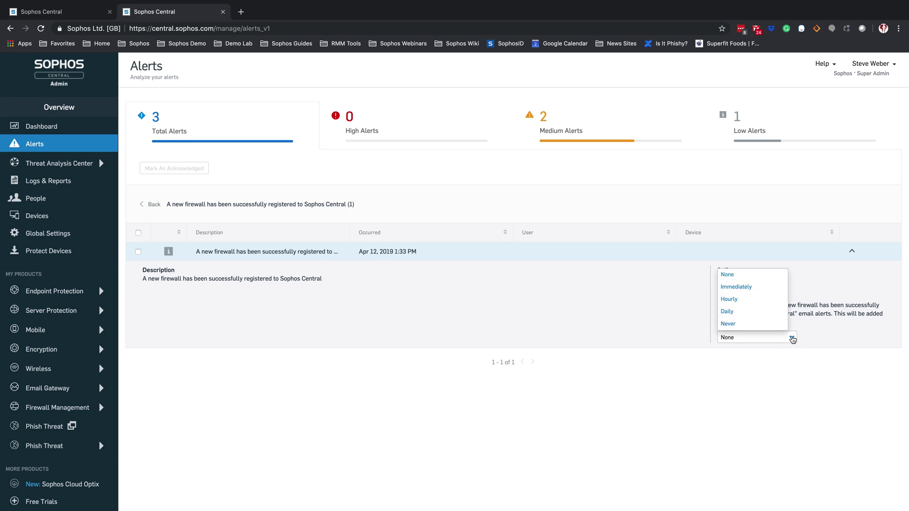
click(733, 325)
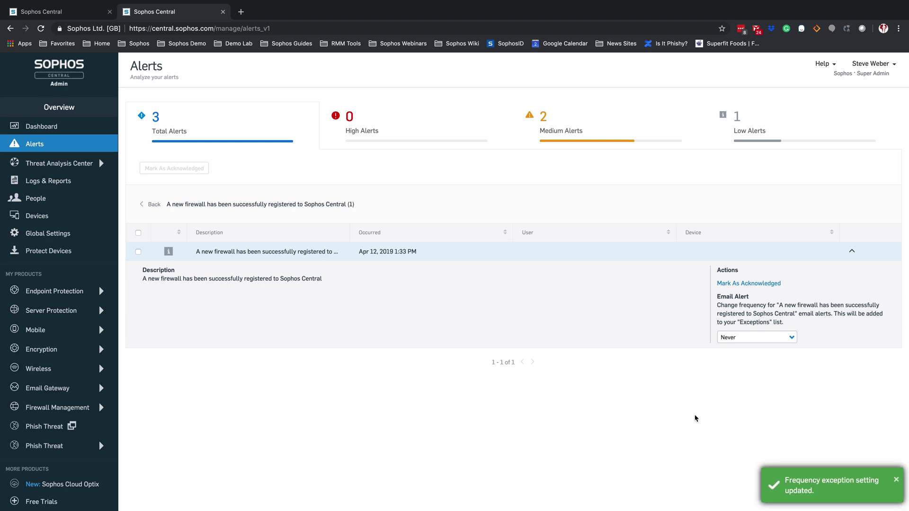
- Check the firewall-registration Never exception in Configure email alerts, then close the customer tab
click(64, 237)
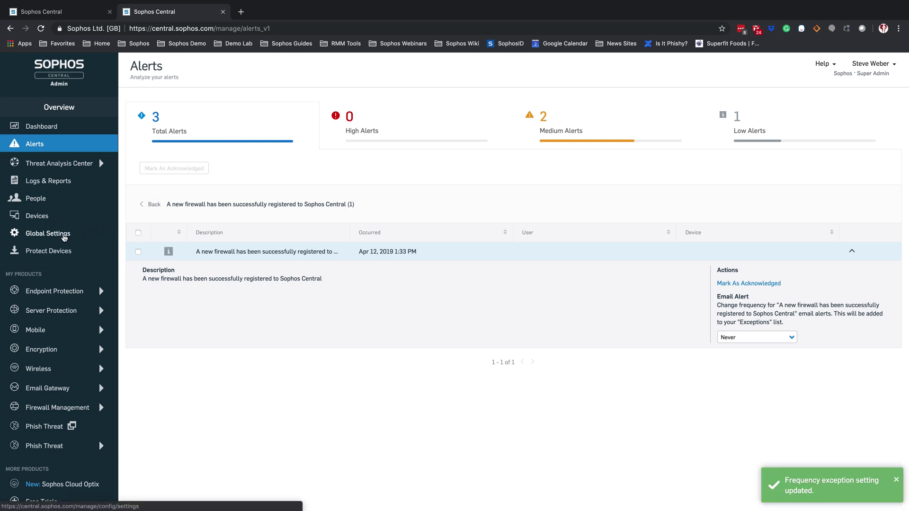
scroll(162, 367, down, 5)
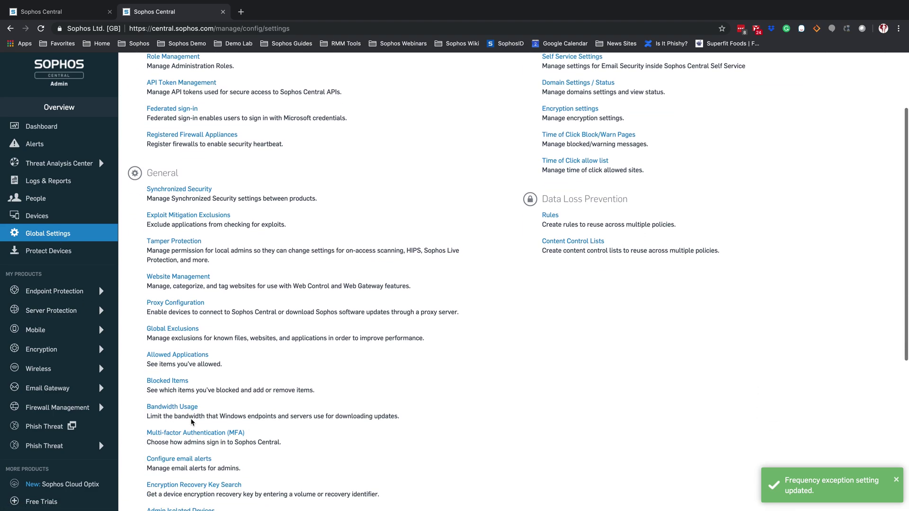
click(189, 394)
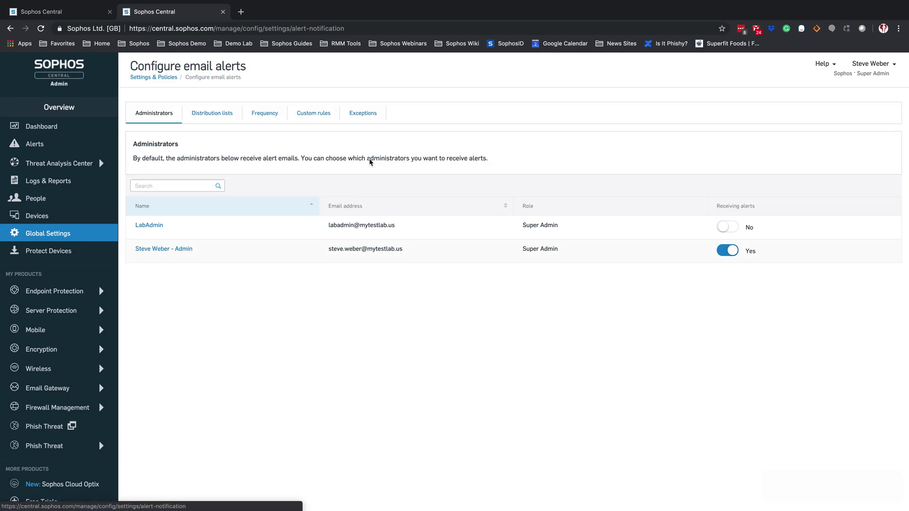
click(356, 112)
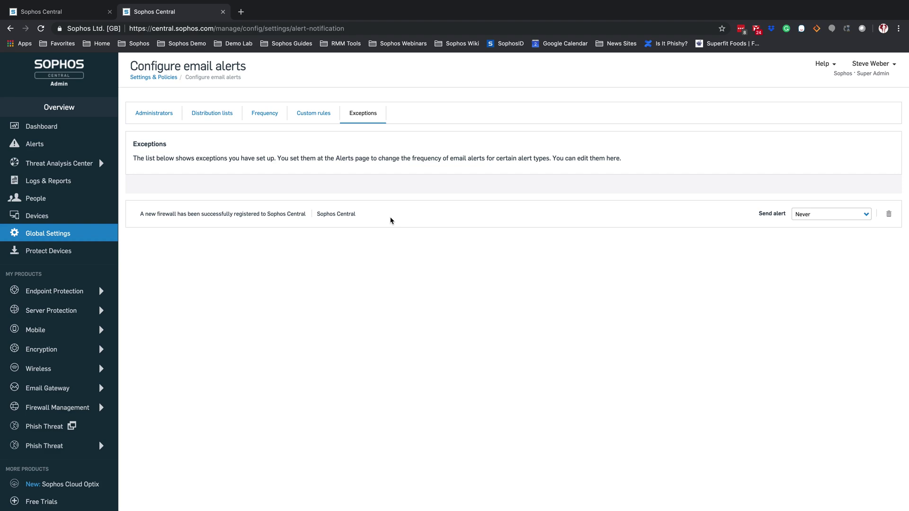
key(ctrl+w)
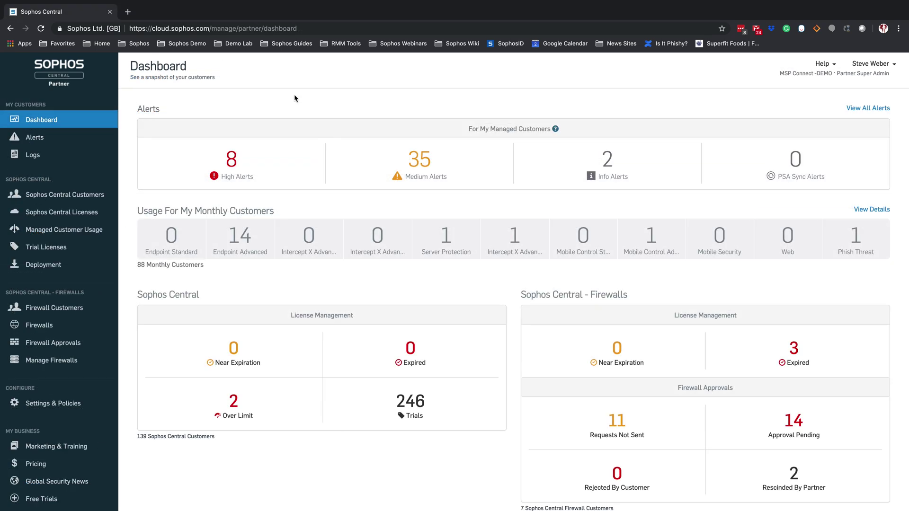
- Open the partner-level Configure email alerts page from Settings & Policies
click(59, 408)
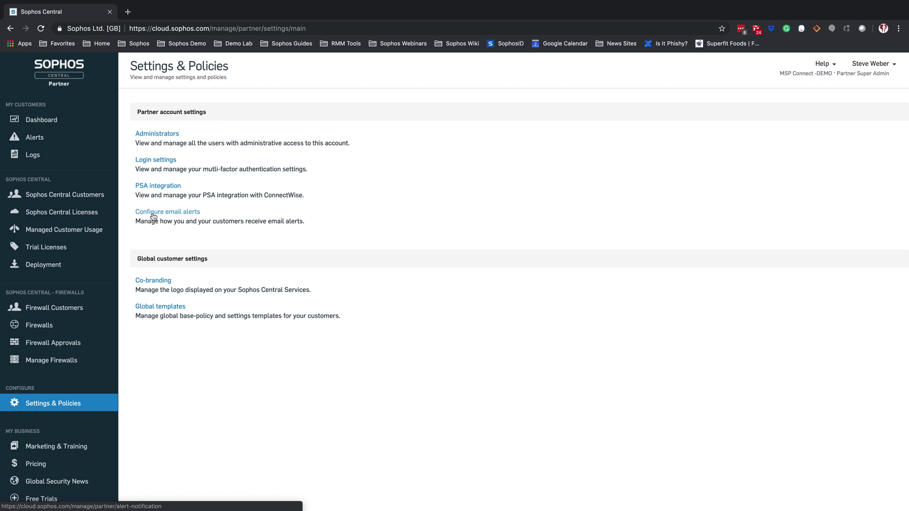
click(153, 214)
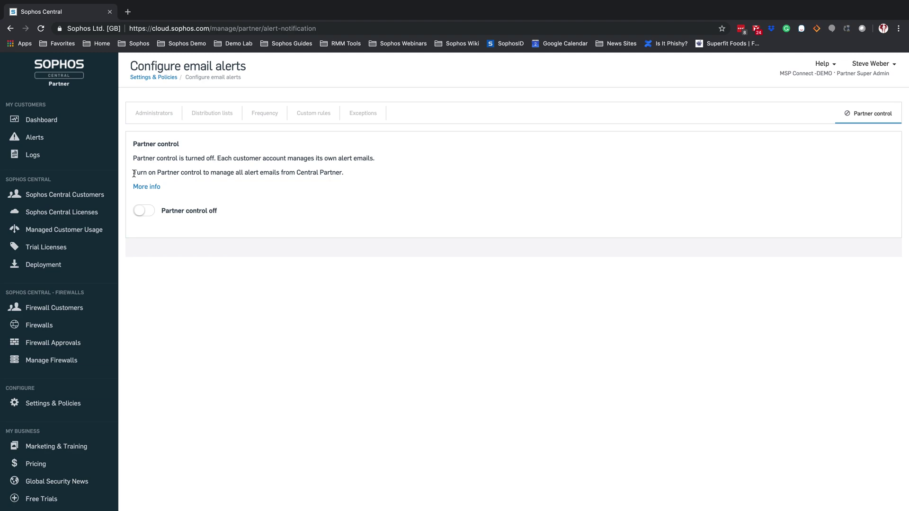
- Turn on Partner control and set one administrator's Receiving alerts to No
click(143, 212)
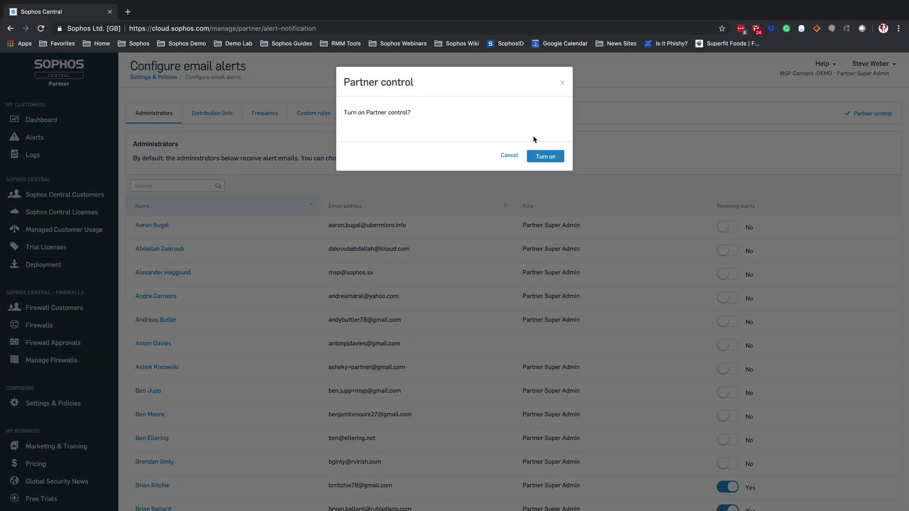
click(544, 156)
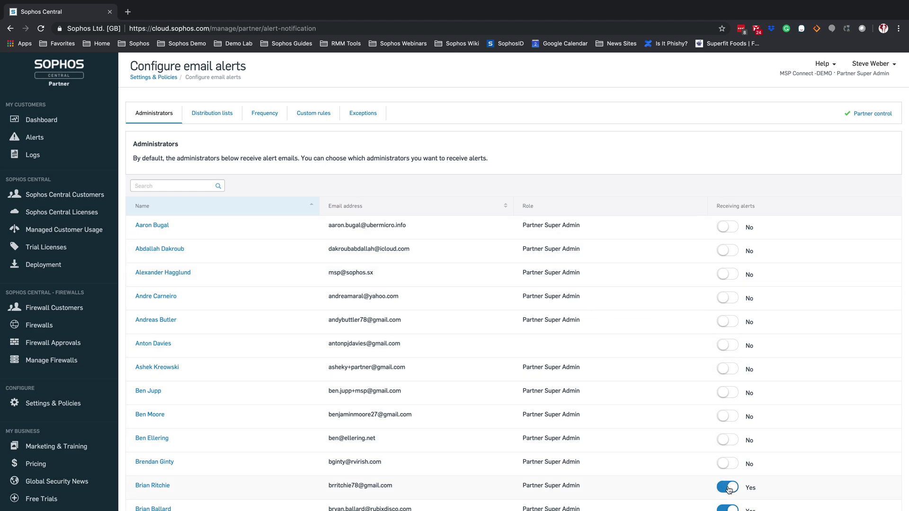
click(729, 489)
- Look through the distribution list and frequency tabs, ending on Custom rules with one lab rule
click(206, 115)
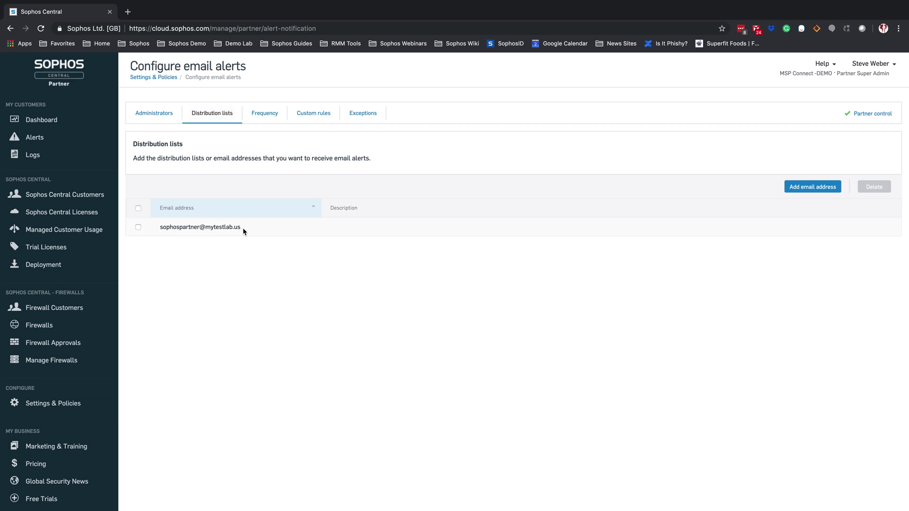
click(267, 114)
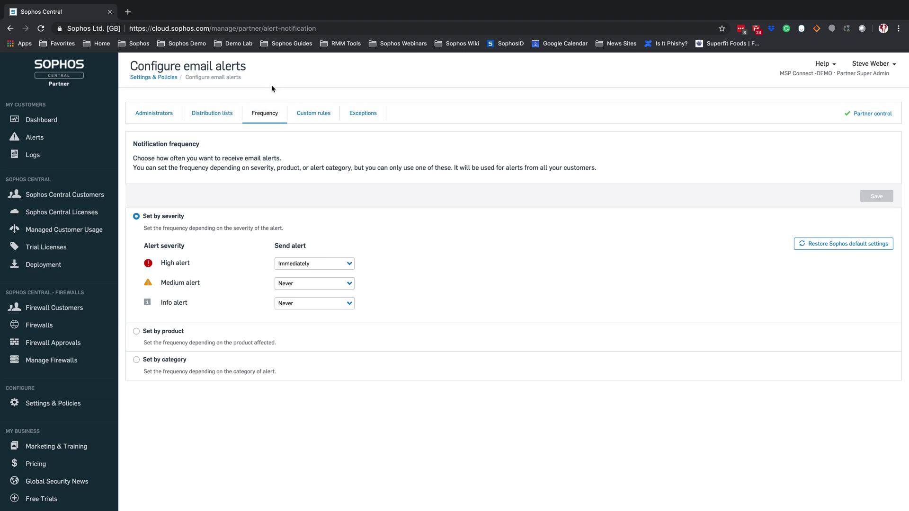
click(312, 112)
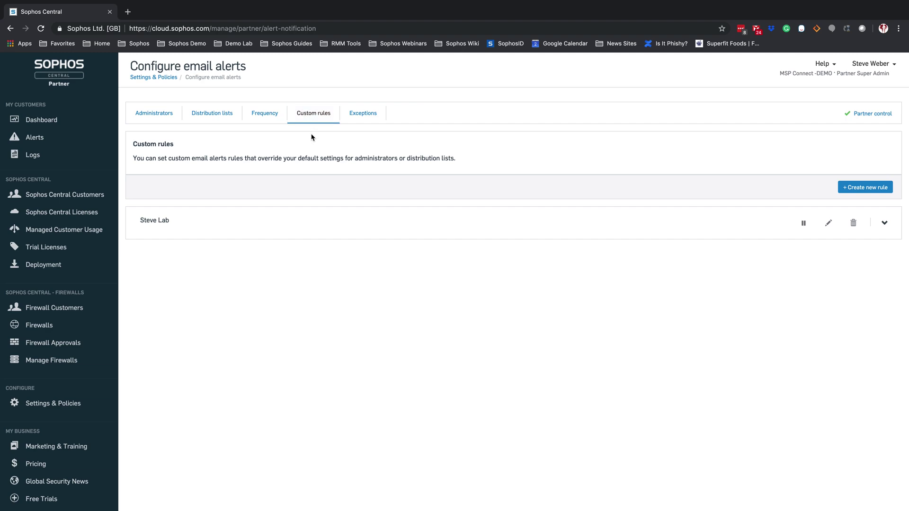
- Start a new custom rule with role None, keeping the partner distribution list as recipients
click(855, 187)
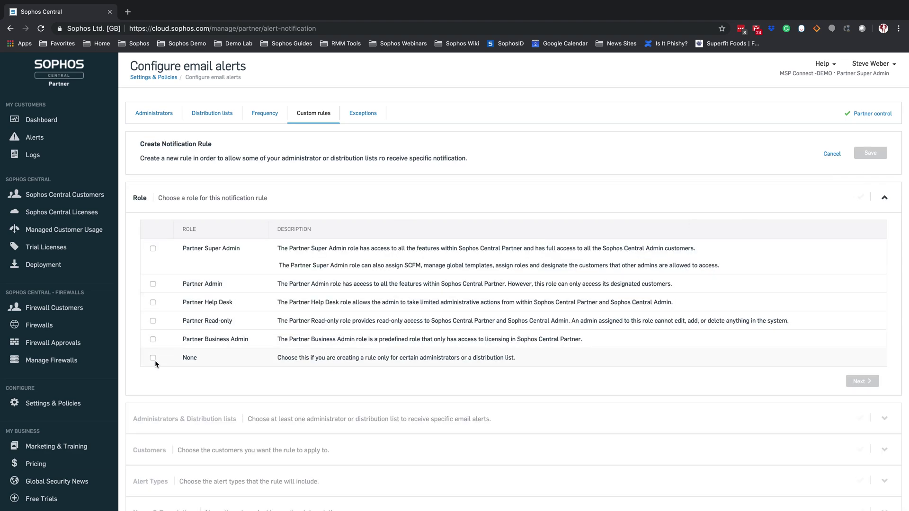
click(152, 358)
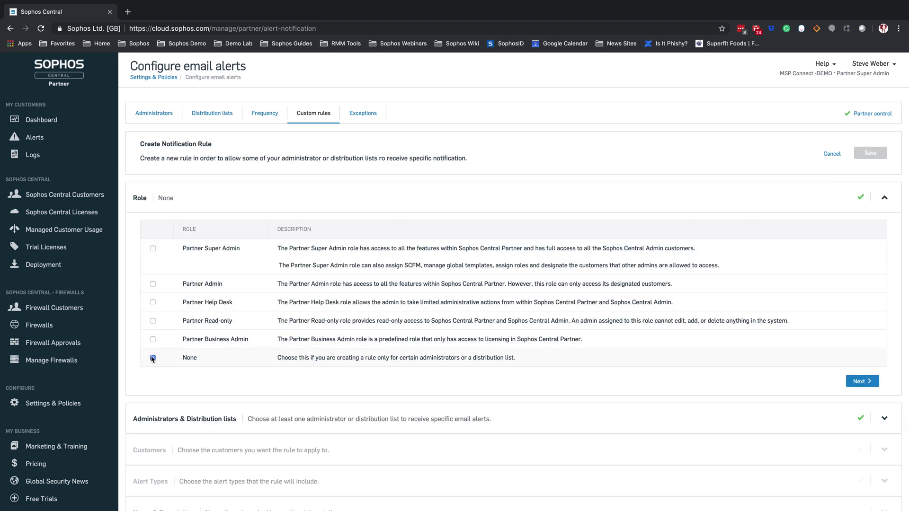
click(854, 384)
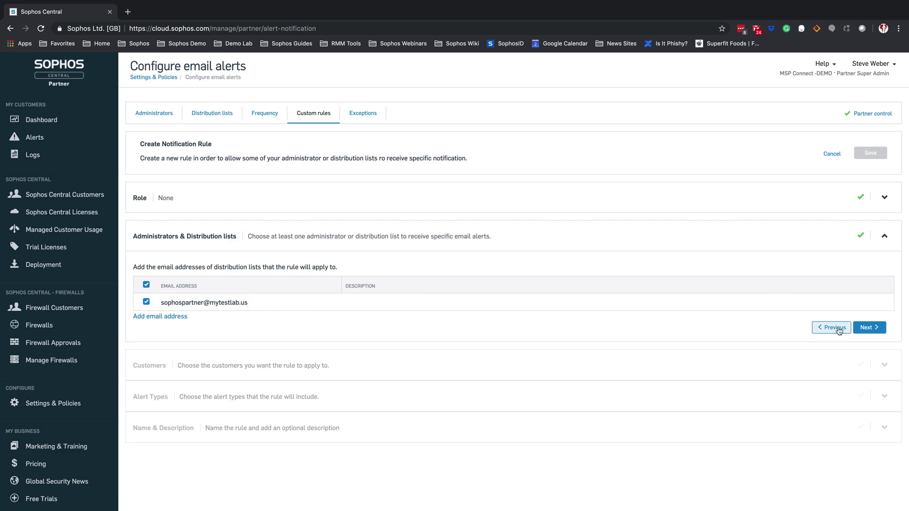
click(869, 328)
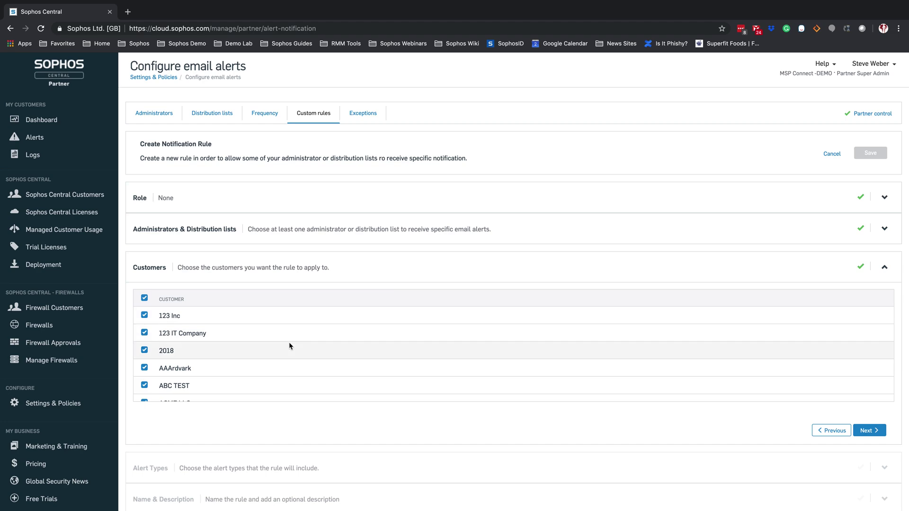
- Clear all customers and apply the rule to only the four lab customers
click(145, 300)
scroll(198, 372, down, 10)
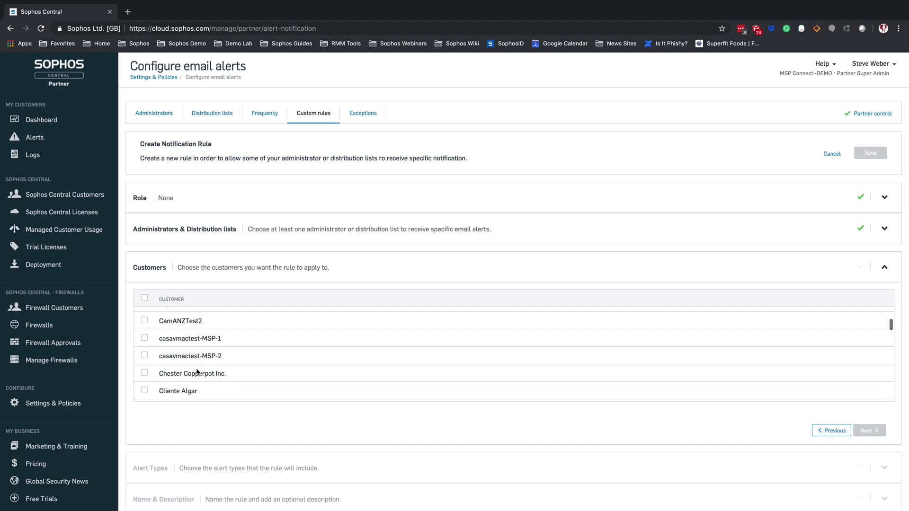
scroll(197, 373, down, 10)
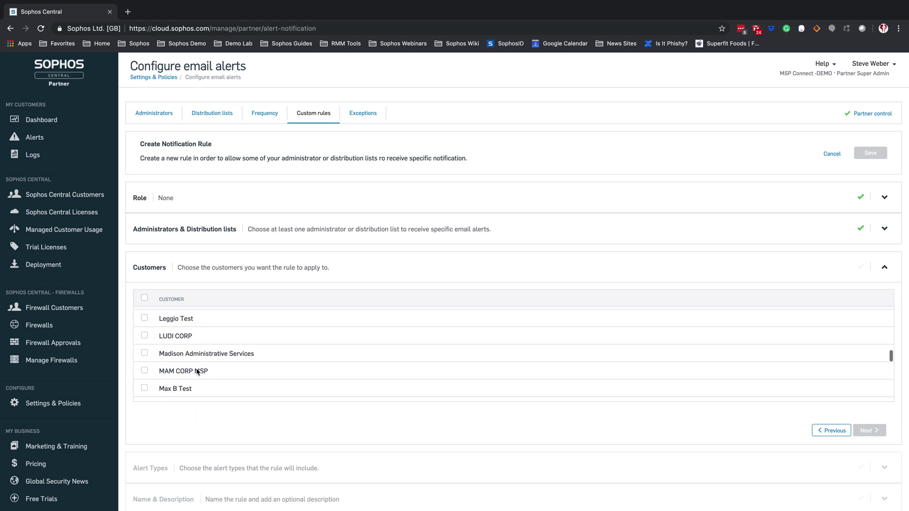
scroll(198, 372, down, 3)
scroll(196, 372, down, 5)
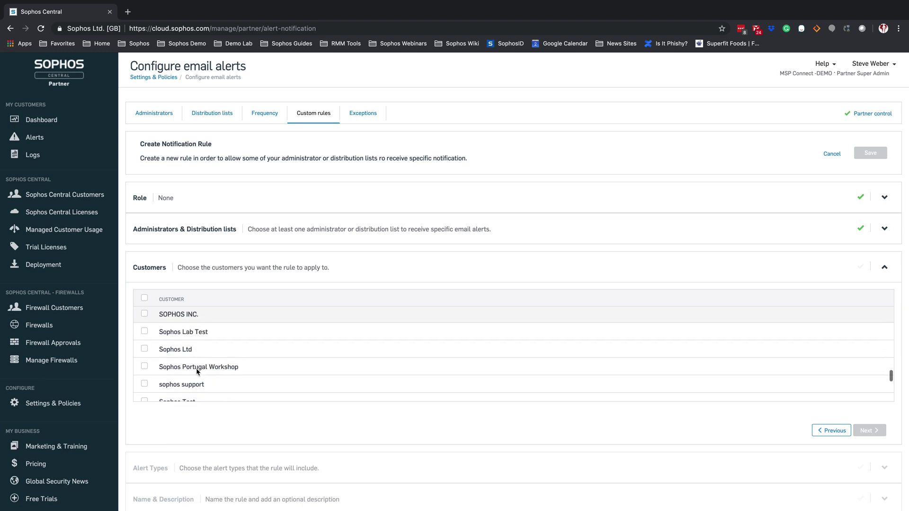
scroll(196, 372, up, 5)
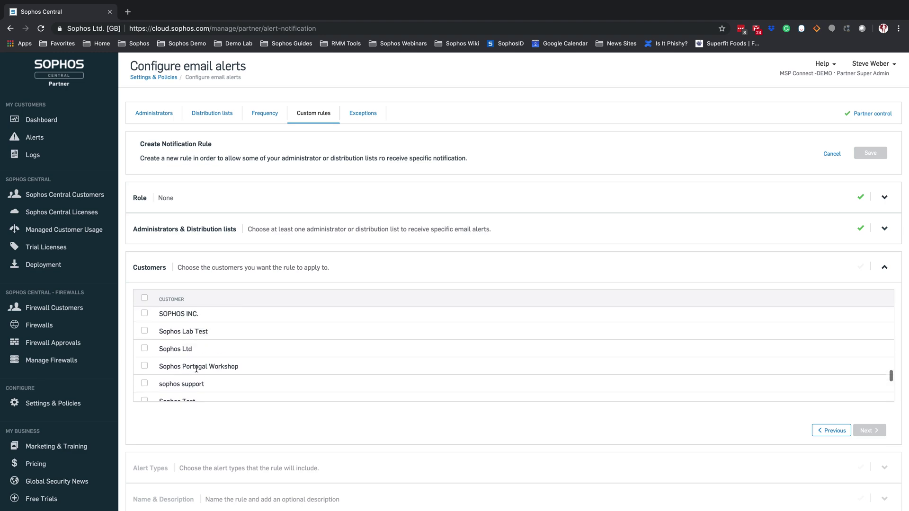
scroll(227, 368, down, 6)
scroll(228, 367, down, 3)
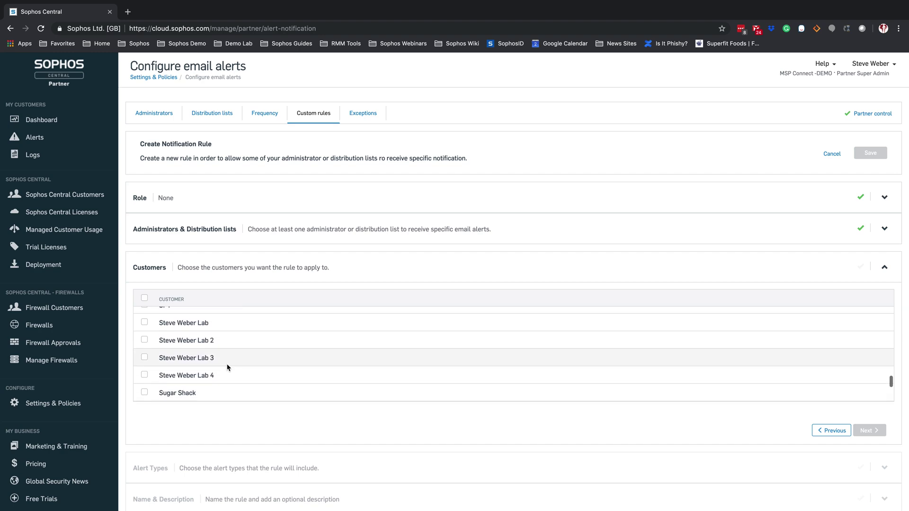
click(144, 324)
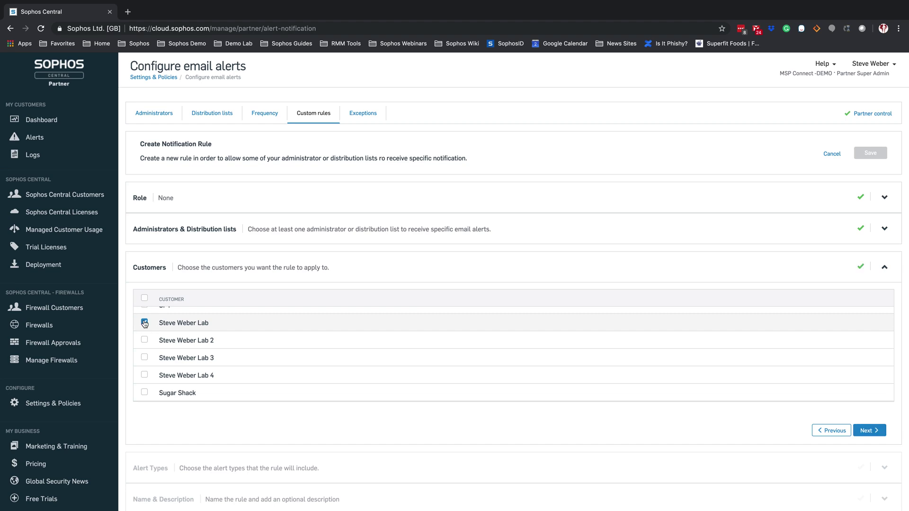
click(145, 340)
click(144, 359)
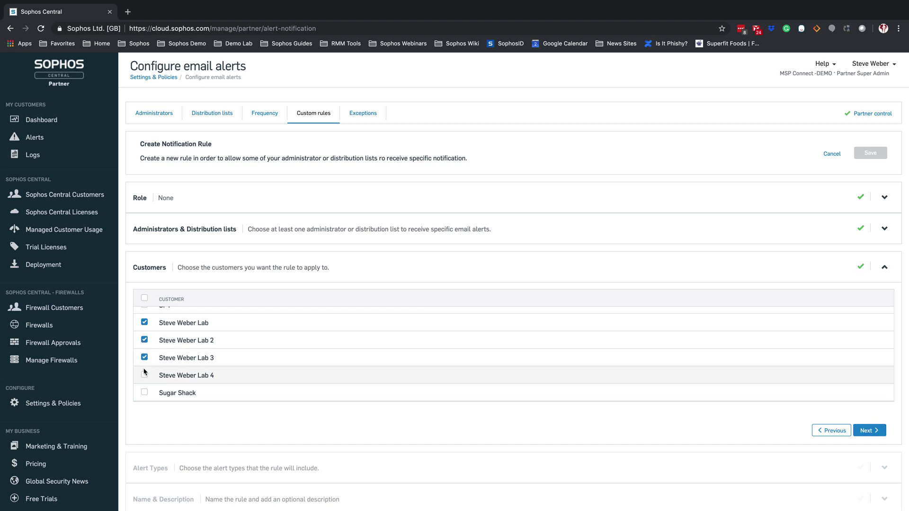
click(144, 375)
- Keep the default alert types for the new rule
click(871, 431)
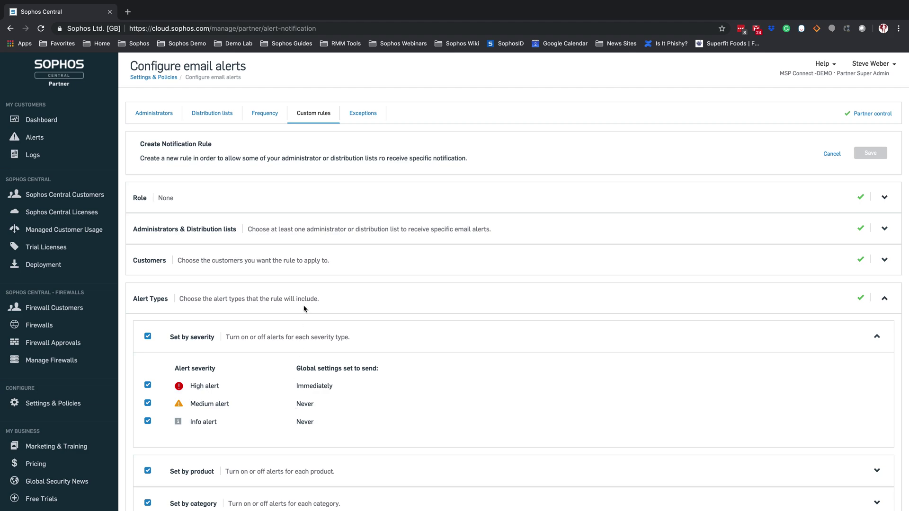
scroll(462, 416, down, 2)
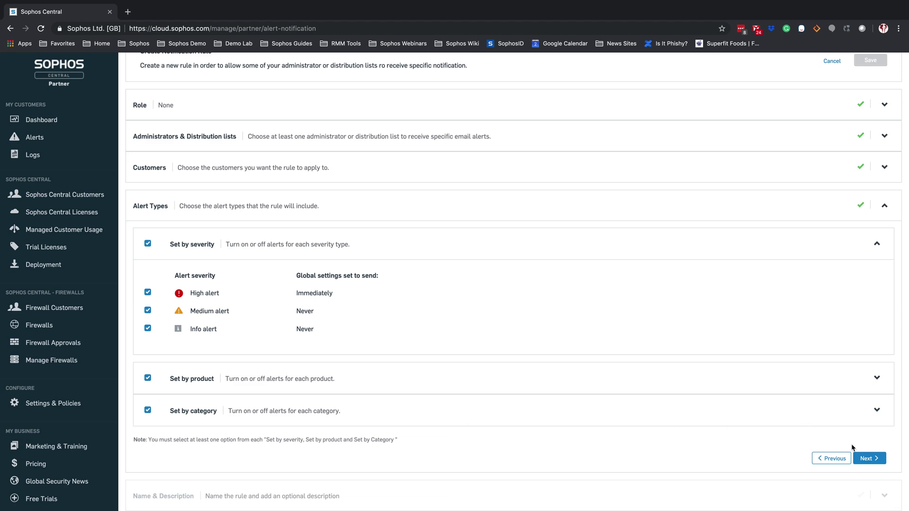
click(868, 459)
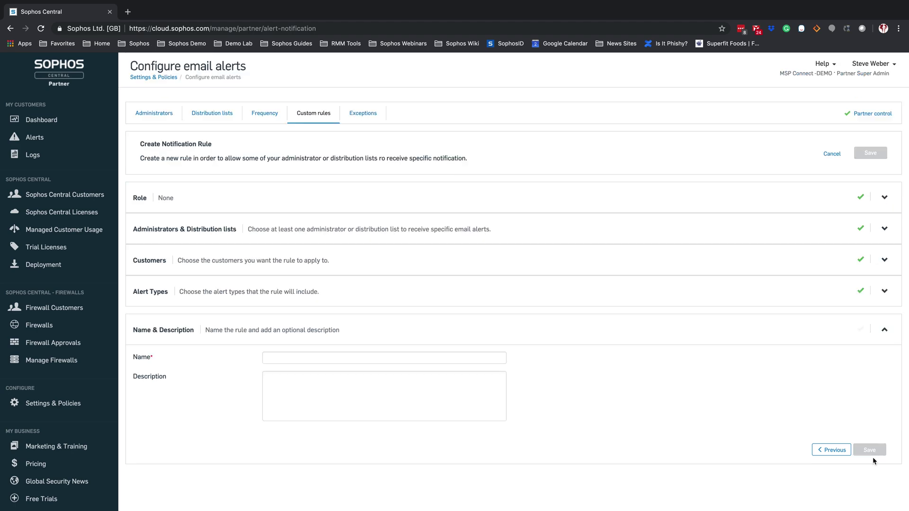
- Name the rule after the user's lab, save it, and switch to the Exceptions tab
click(302, 356)
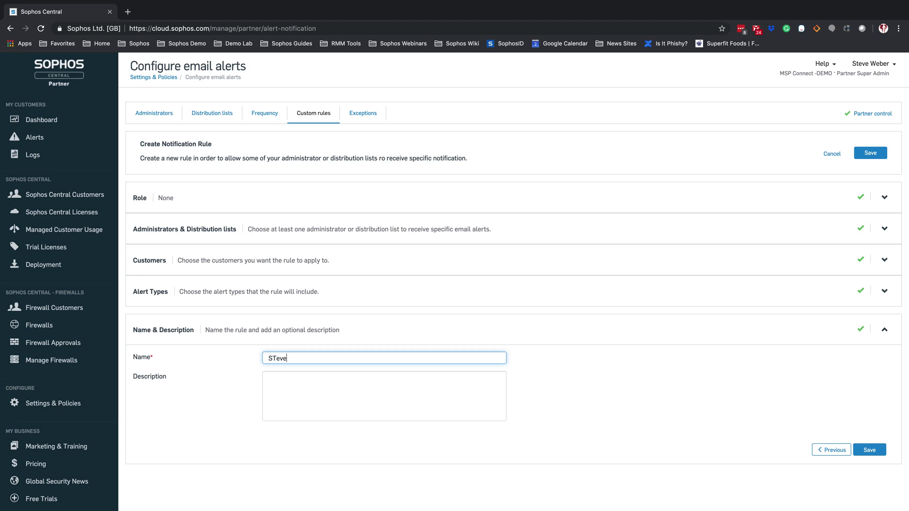
click(864, 449)
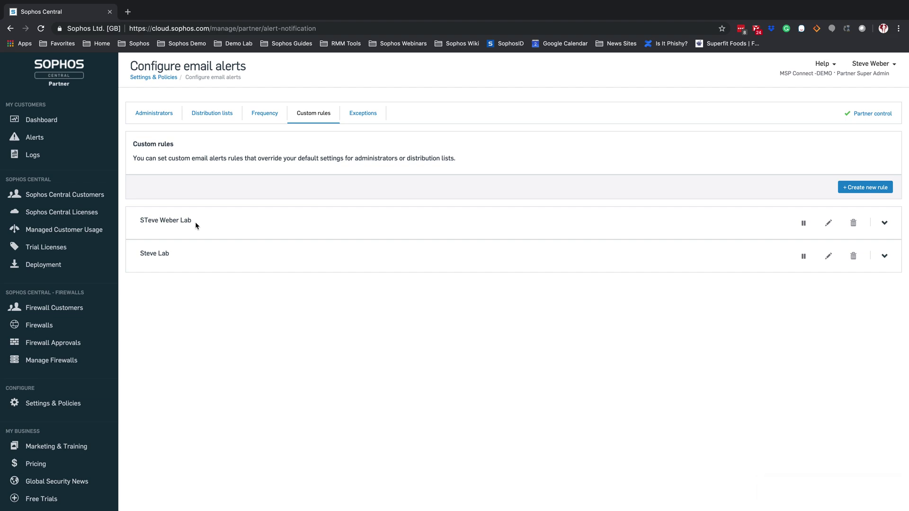
click(371, 113)
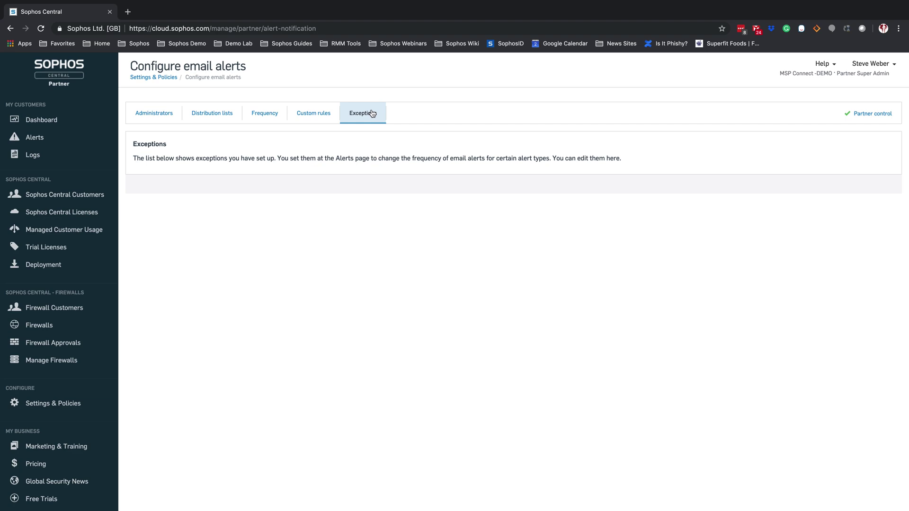